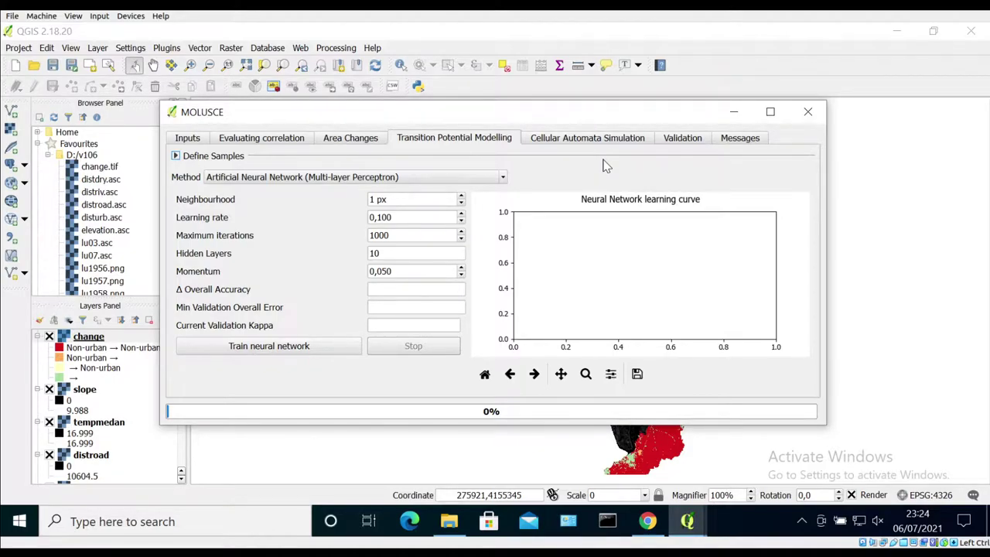
Review the area change statistics and the change map, and return to the MOLUSCE window
{"action": "left_click", "coordinate": [351, 142]}
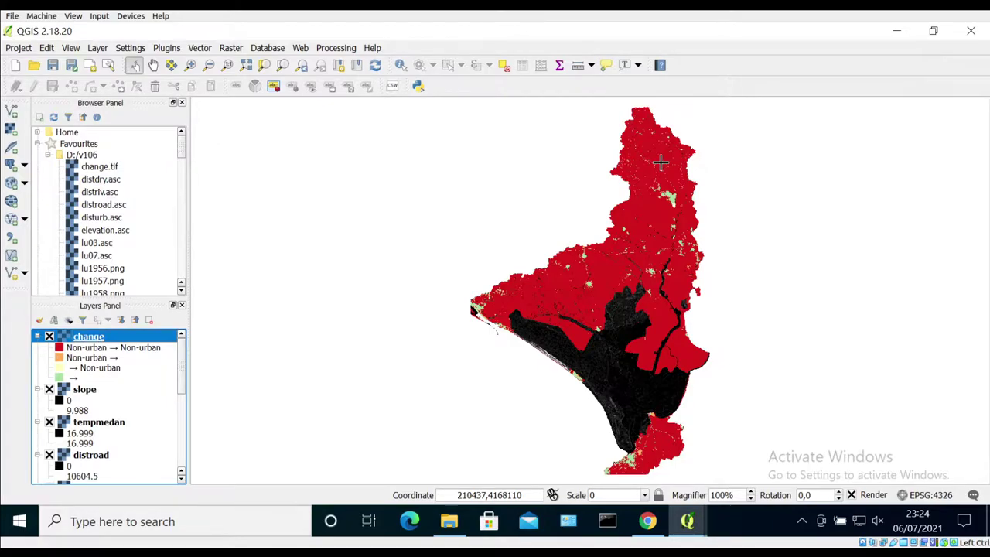
{"action": "left_click", "coordinate": [689, 522]}
{"action": "left_click", "coordinate": [720, 497]}
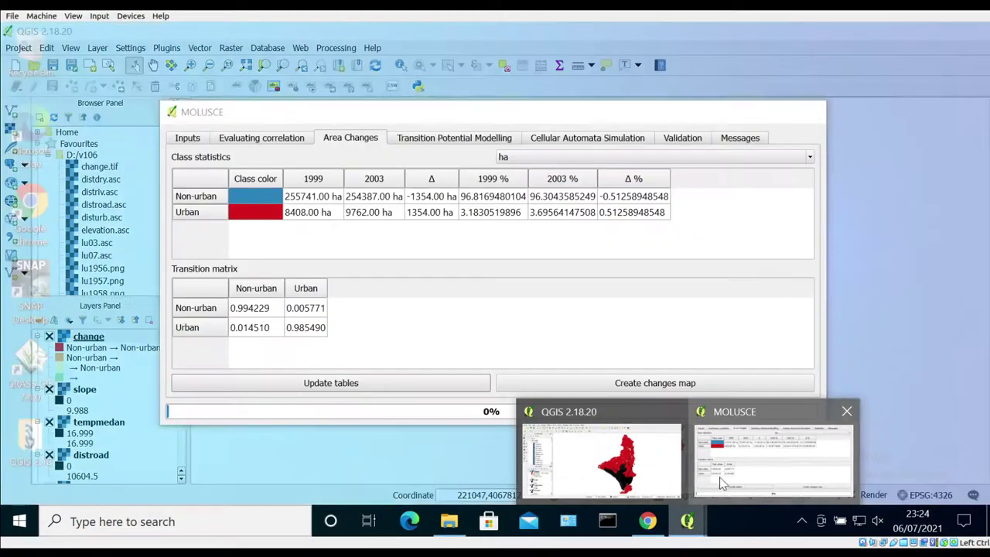
Open transition potential modelling and review the available methods, keeping Artificial Neural Network (Multi-layer Perceptron)
{"action": "left_click", "coordinate": [441, 143]}
{"action": "left_click", "coordinate": [503, 179]}
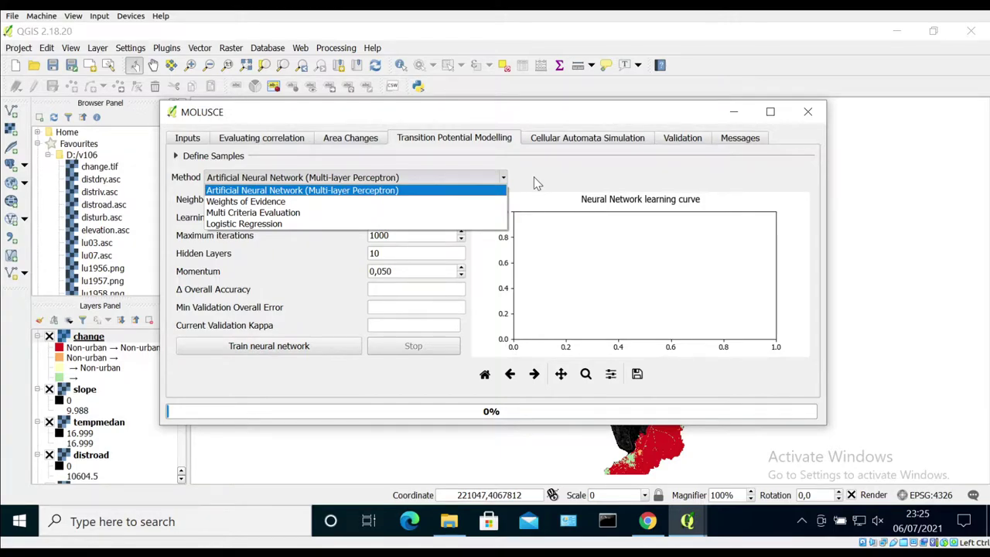
{"action": "left_click", "coordinate": [536, 177]}
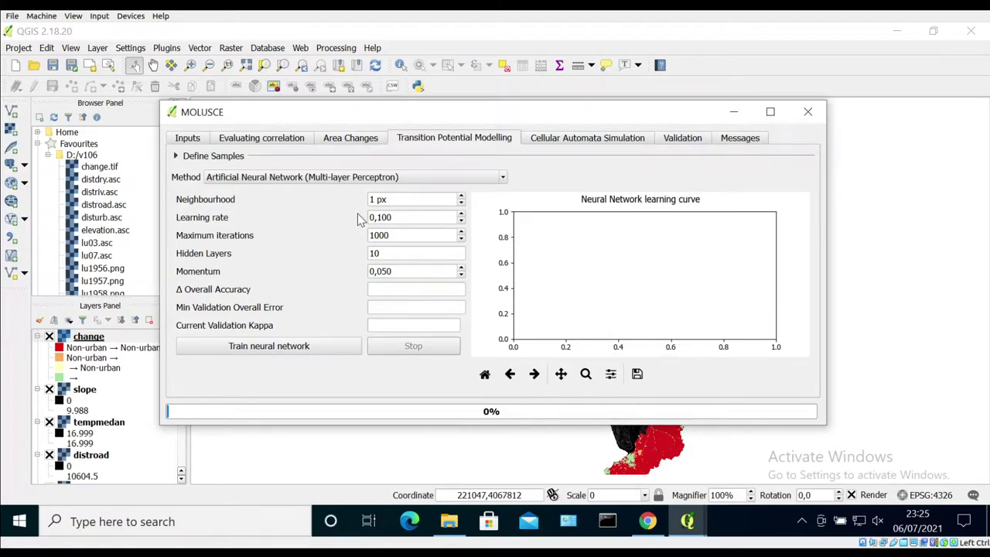
{"action": "left_click", "coordinate": [387, 216]}
{"action": "key", "text": "BackSpace"}
{"action": "type", "text": "0"}
{"action": "left_click", "coordinate": [398, 217]}
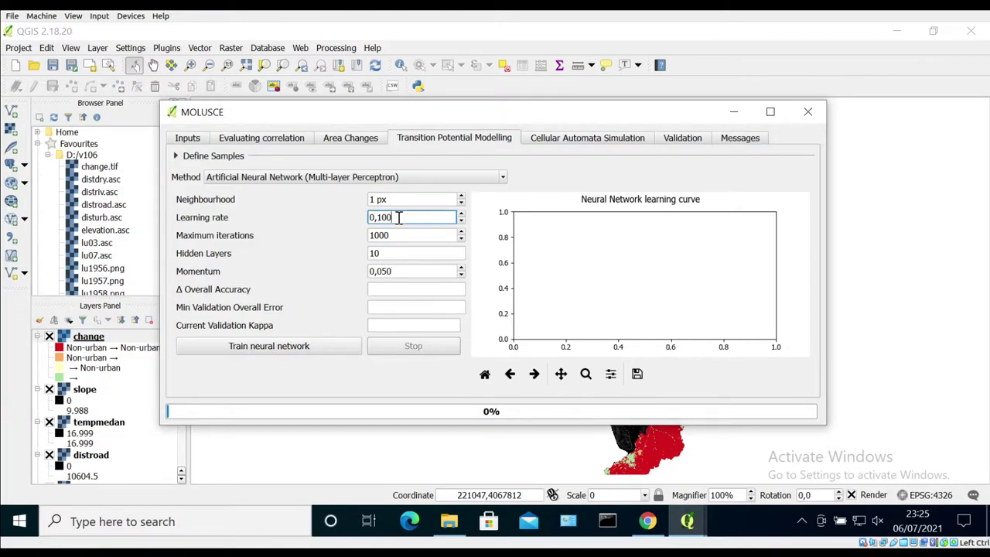
{"action": "left_click", "coordinate": [390, 256]}
{"action": "left_click", "coordinate": [399, 271]}
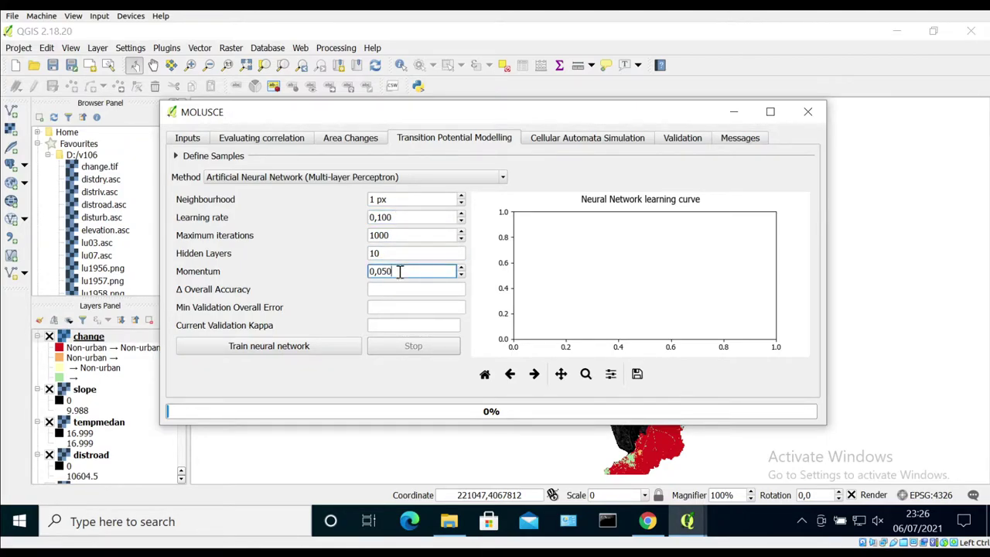
{"action": "left_click", "coordinate": [398, 216]}
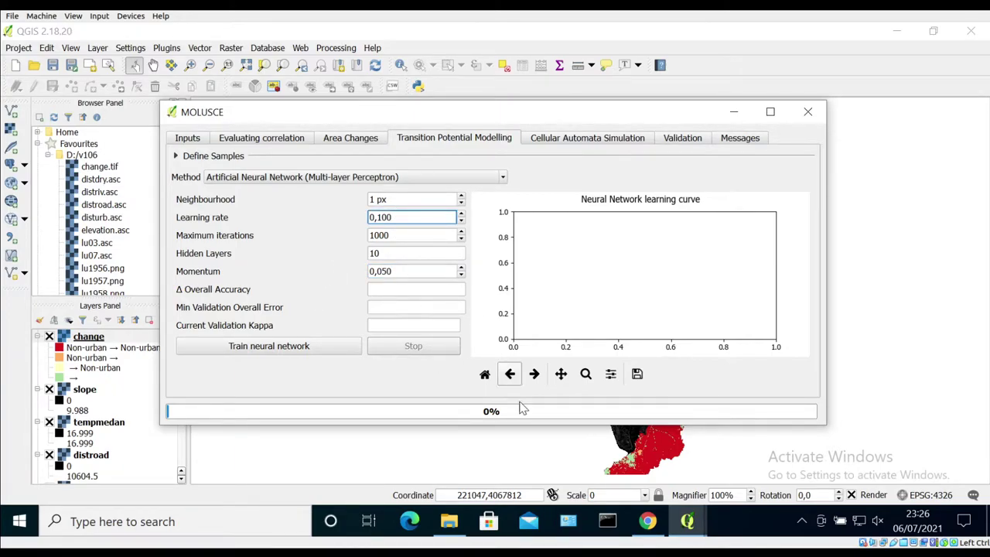
Switch to Chrome, consult the learning rate article and its accuracy line plots, and return to MOLUSCE
{"action": "left_click", "coordinate": [648, 523]}
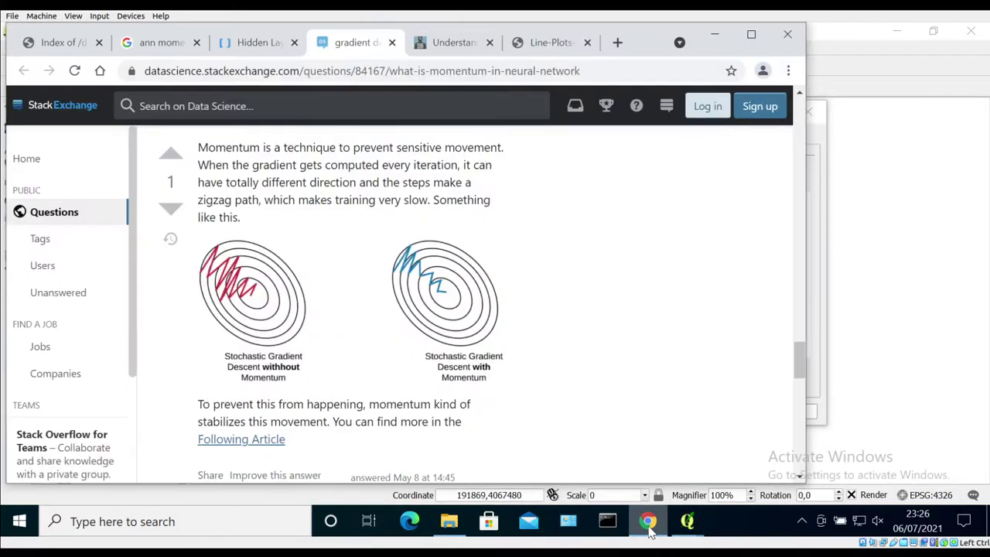
{"action": "left_click", "coordinate": [445, 49]}
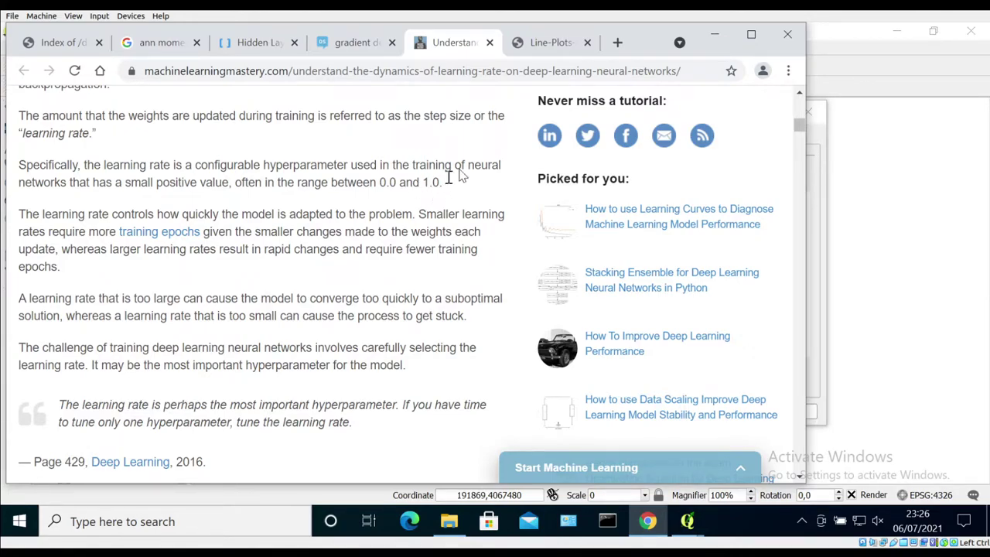
{"action": "left_click", "coordinate": [542, 45]}
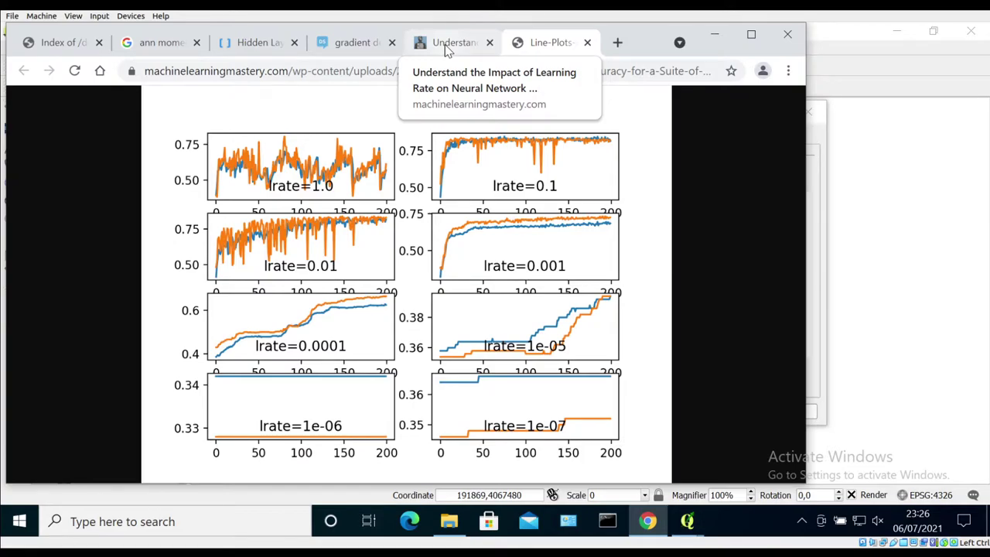
{"action": "left_click", "coordinate": [687, 521]}
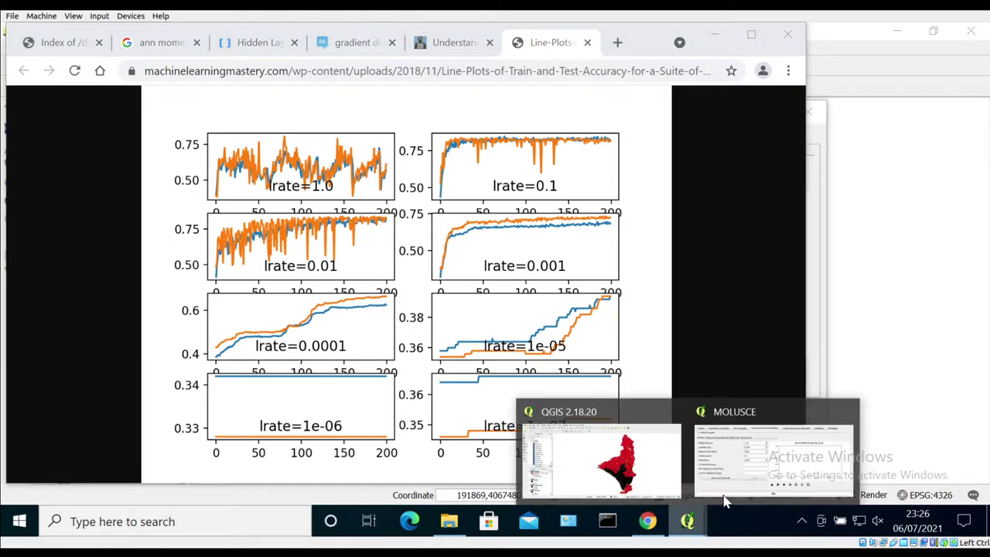
{"action": "left_click", "coordinate": [727, 487]}
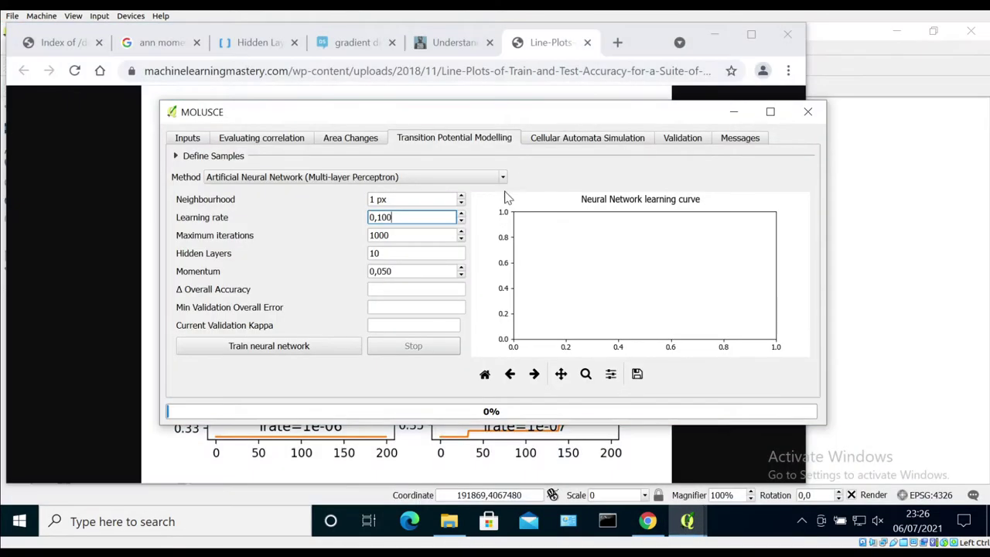
Consult the hidden layer article in Chrome and set the neural network's hidden layers to 3 in MOLUSCE
{"action": "left_click", "coordinate": [394, 253]}
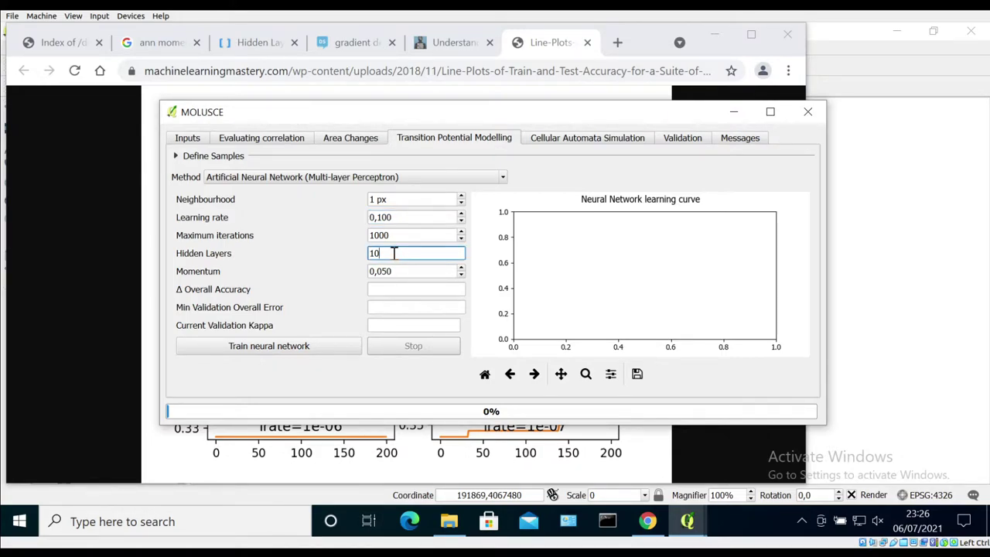
{"action": "left_click", "coordinate": [258, 47]}
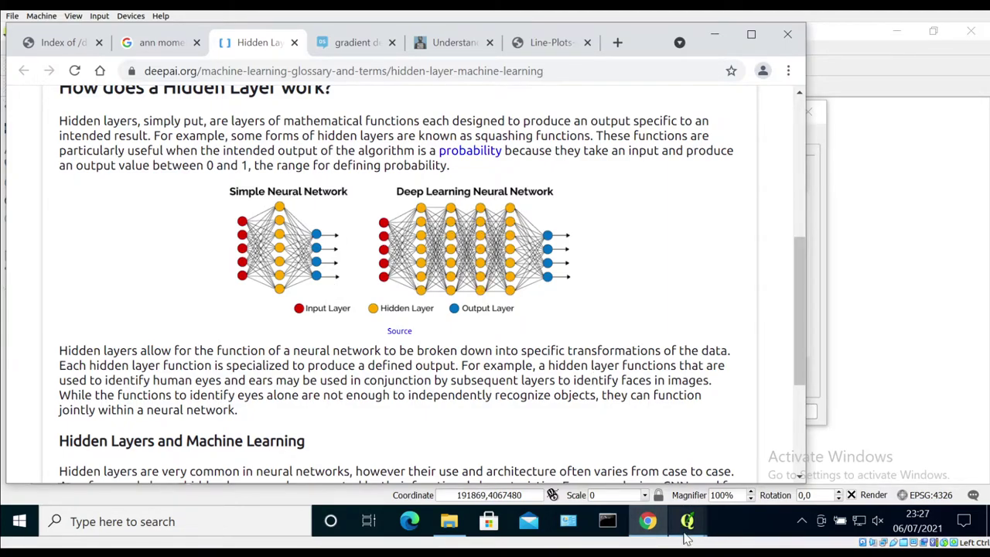
{"action": "mouse_move", "coordinate": [685, 539]}
{"action": "left_click", "coordinate": [726, 475]}
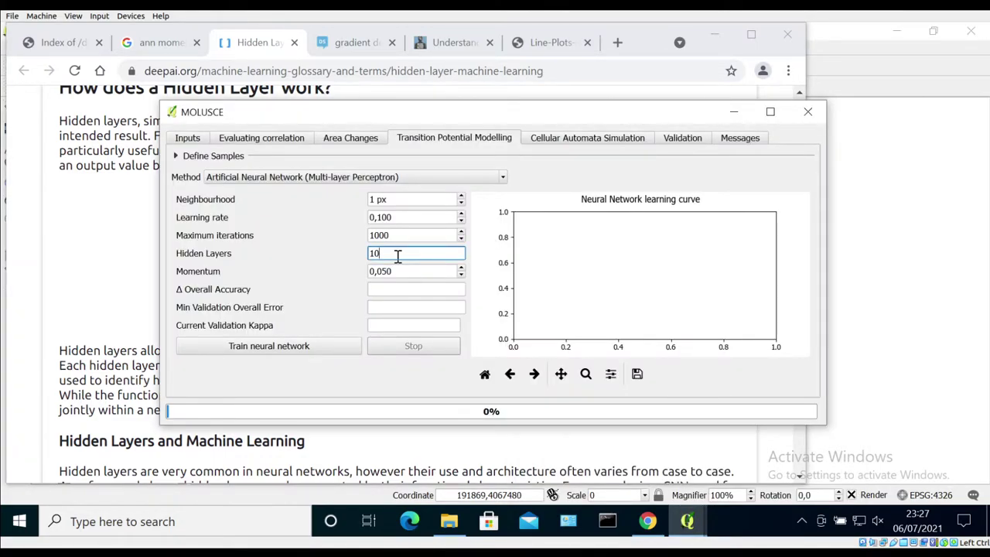
{"action": "left_click_drag", "start_coordinate": [397, 256], "coordinate": [348, 259]}
{"action": "type", "text": "3"}
Set the neural network's learning rate to 0,035
{"action": "left_click_drag", "start_coordinate": [377, 217], "coordinate": [404, 221]}
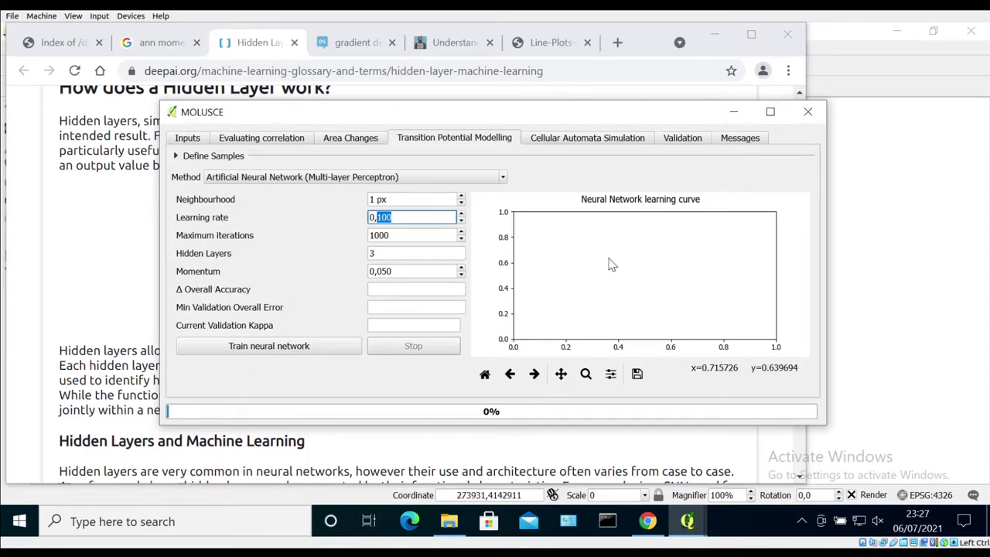
{"action": "left_click", "coordinate": [432, 220]}
{"action": "key", "text": "BackSpace"}
{"action": "key", "text": "BackSpace"}
{"action": "key", "text": "BackSpace"}
{"action": "type", "text": "035"}
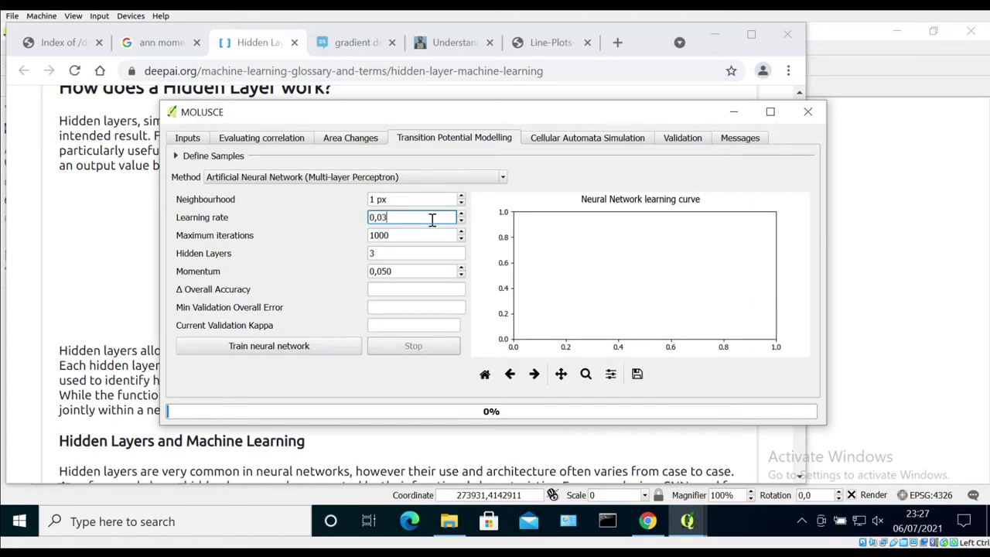
Set the neural network's momentum to 0,250
{"action": "left_click", "coordinate": [416, 237]}
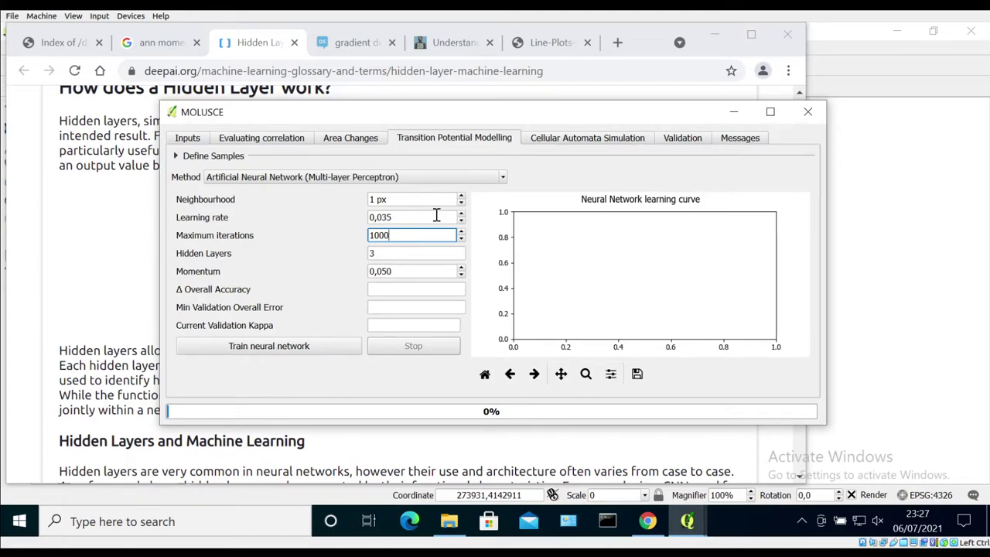
{"action": "left_click", "coordinate": [390, 257]}
{"action": "left_click", "coordinate": [394, 271]}
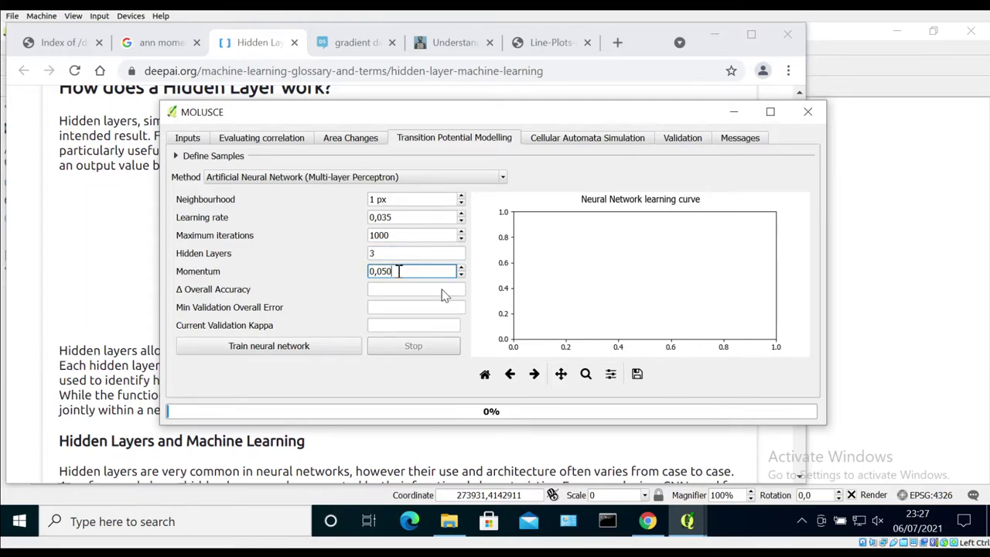
{"action": "key", "text": "BackSpace"}
{"action": "key", "text": "BackSpace"}
{"action": "key", "text": "BackSpace"}
{"action": "type", "text": "25"}
Consult the Stack Exchange explanation of momentum in Chrome and start training the neural network in MOLUSCE
{"action": "left_click", "coordinate": [348, 44]}
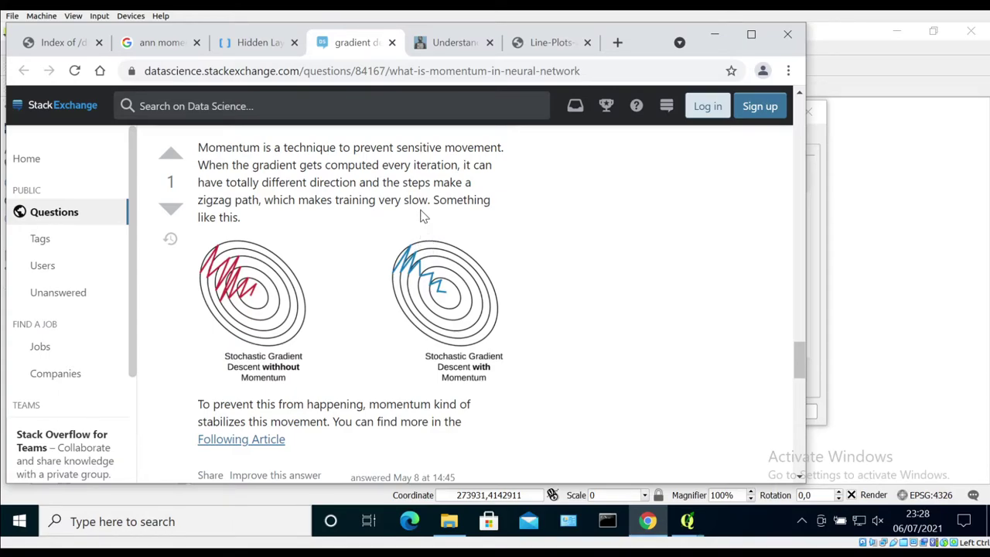
{"action": "left_click", "coordinate": [716, 36]}
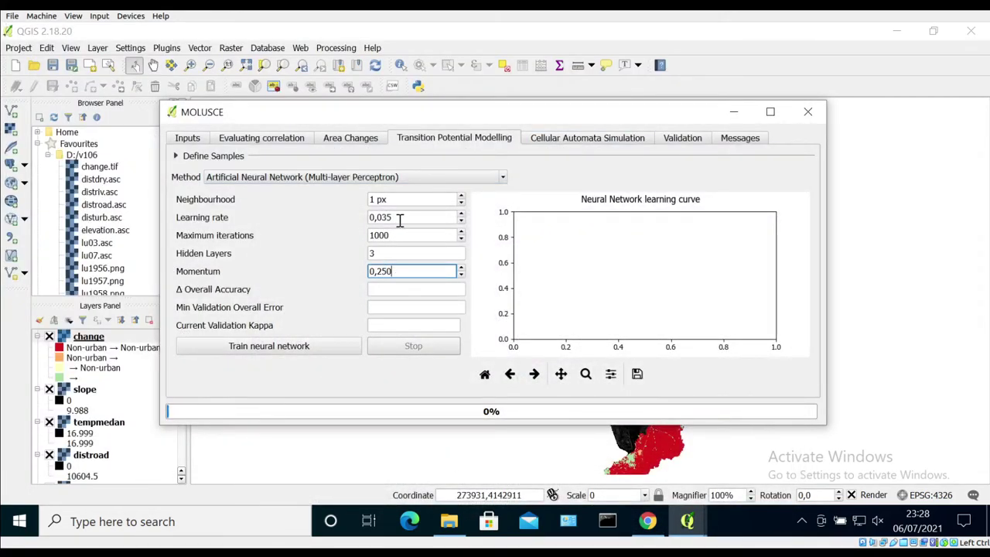
{"action": "left_click", "coordinate": [383, 254]}
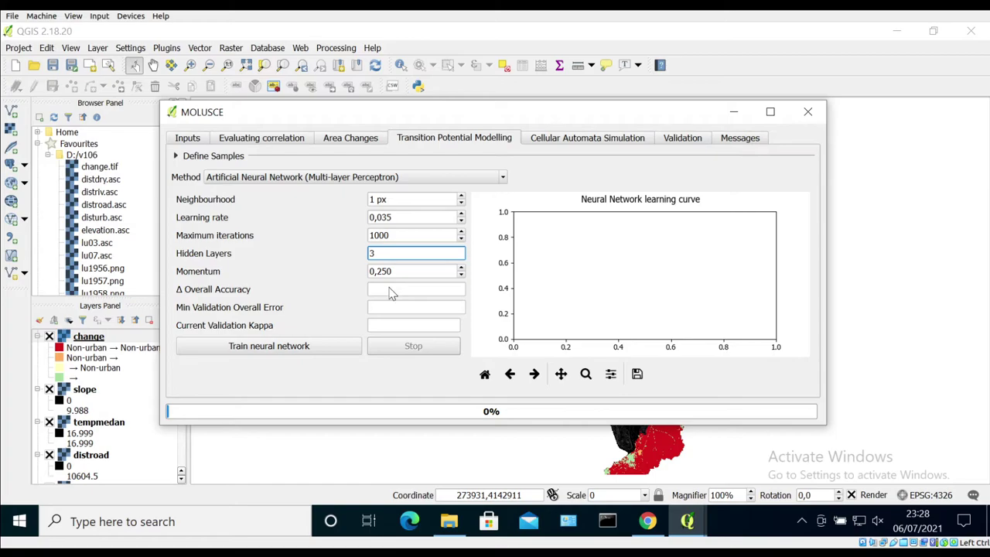
{"action": "left_click", "coordinate": [317, 347]}
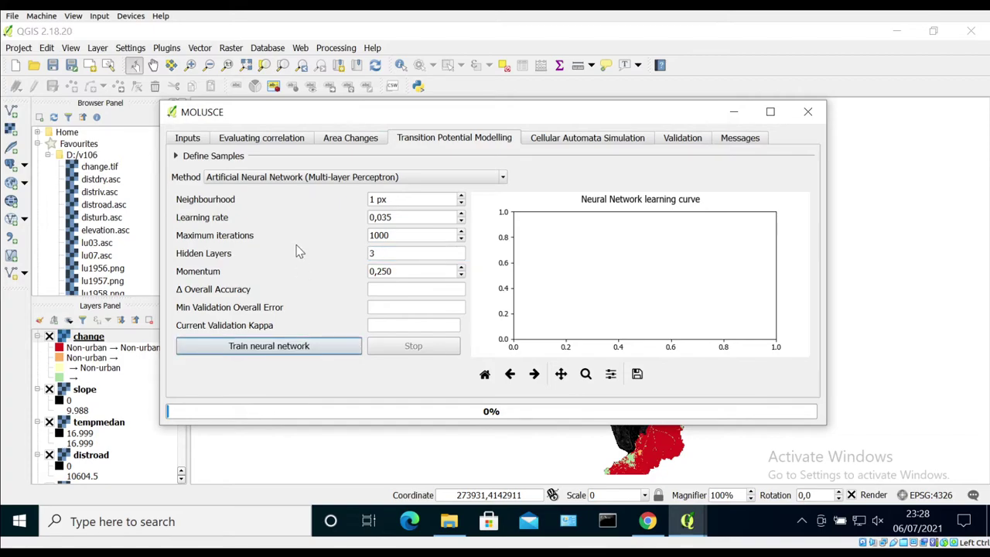